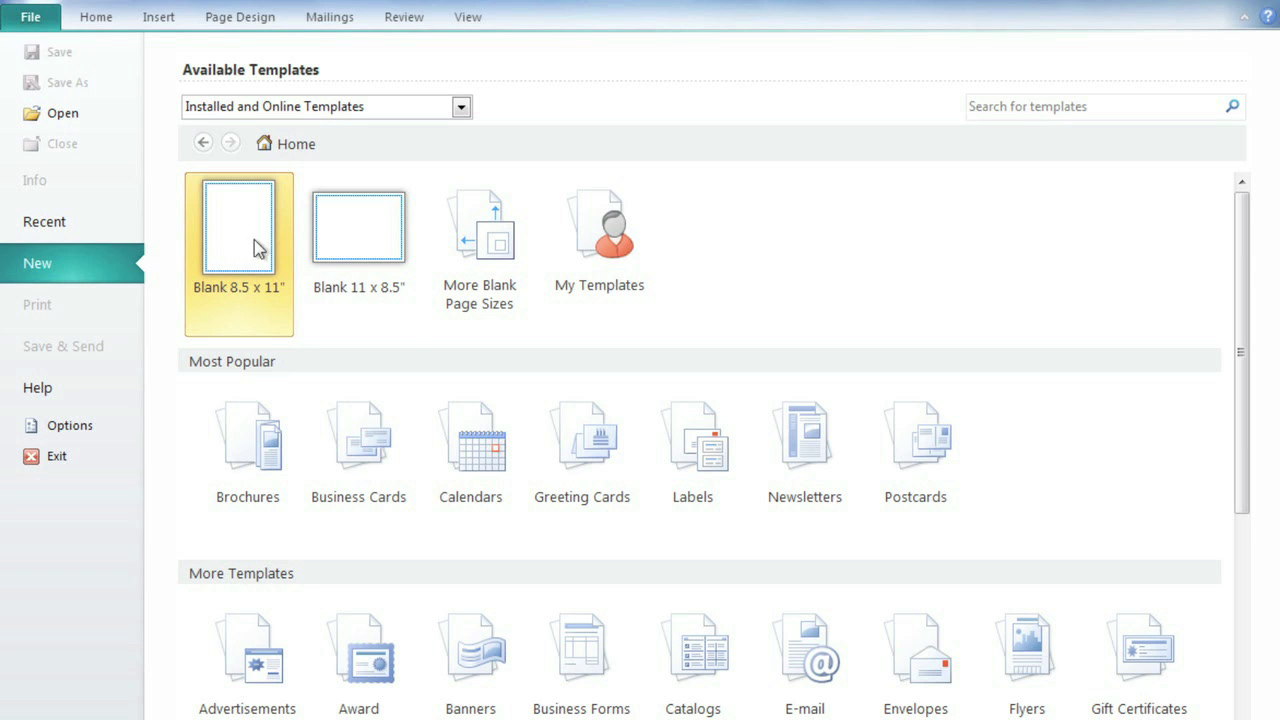
Step: Show the additional standard and custom blank page sizes in the New gallery
click(467, 247)
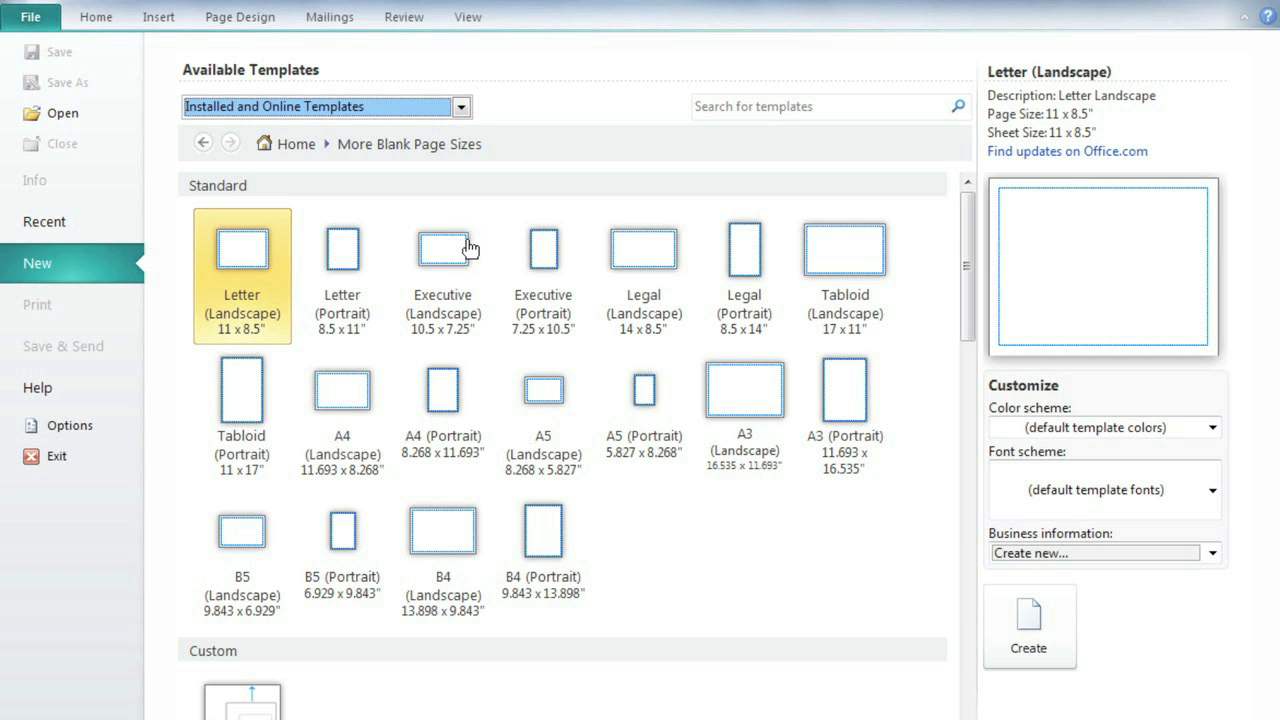
click(290, 148)
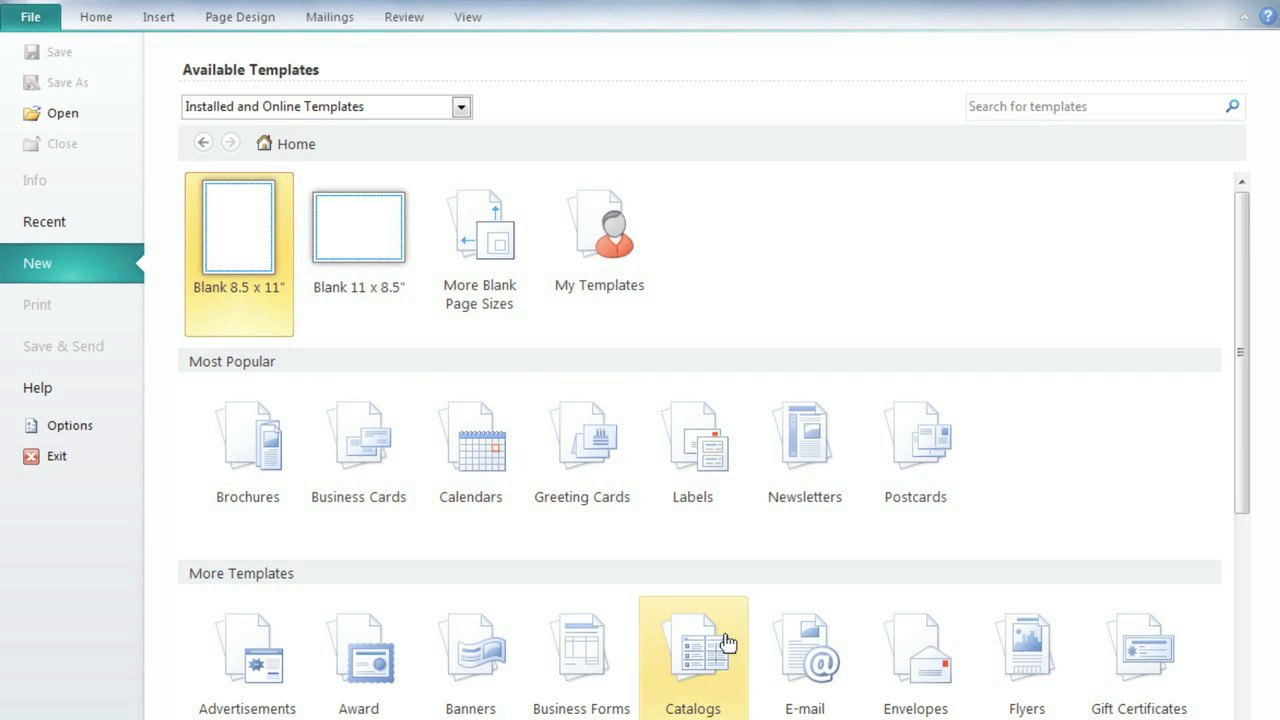
Step: Preview the Traditional Elegance, Technology and Abstract marketing flyers, then select Brocade
click(1023, 645)
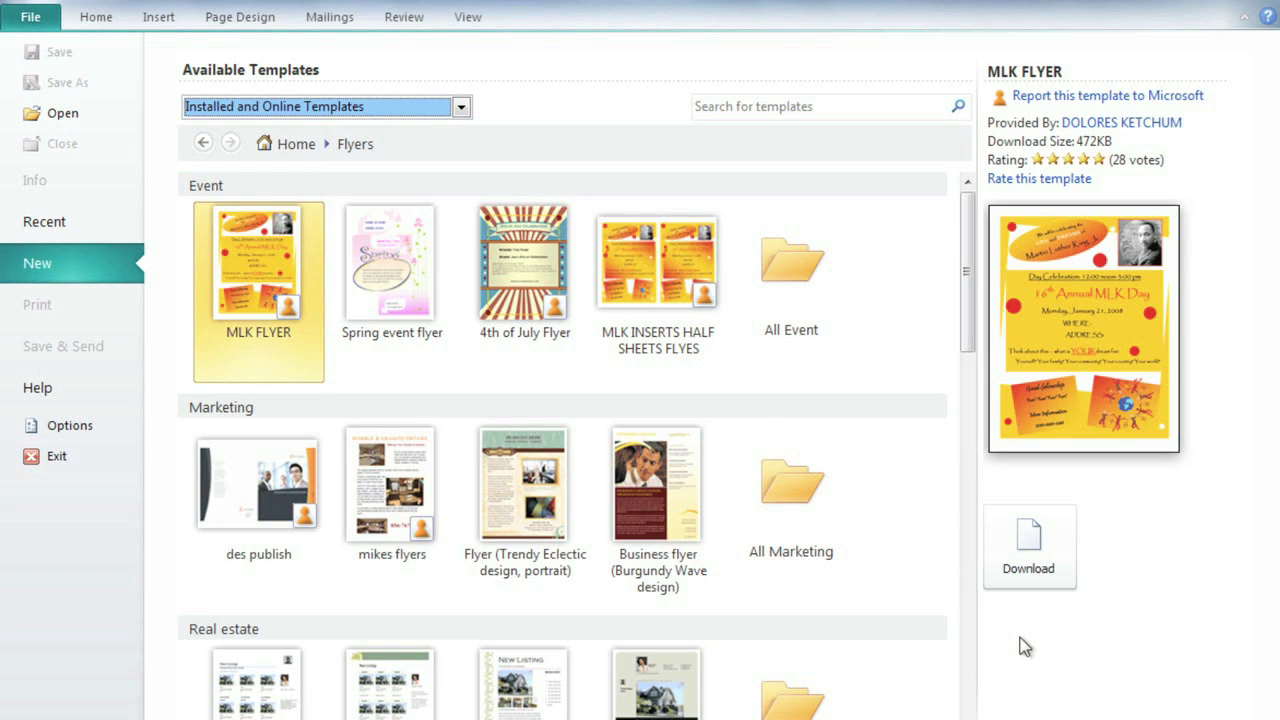
click(815, 508)
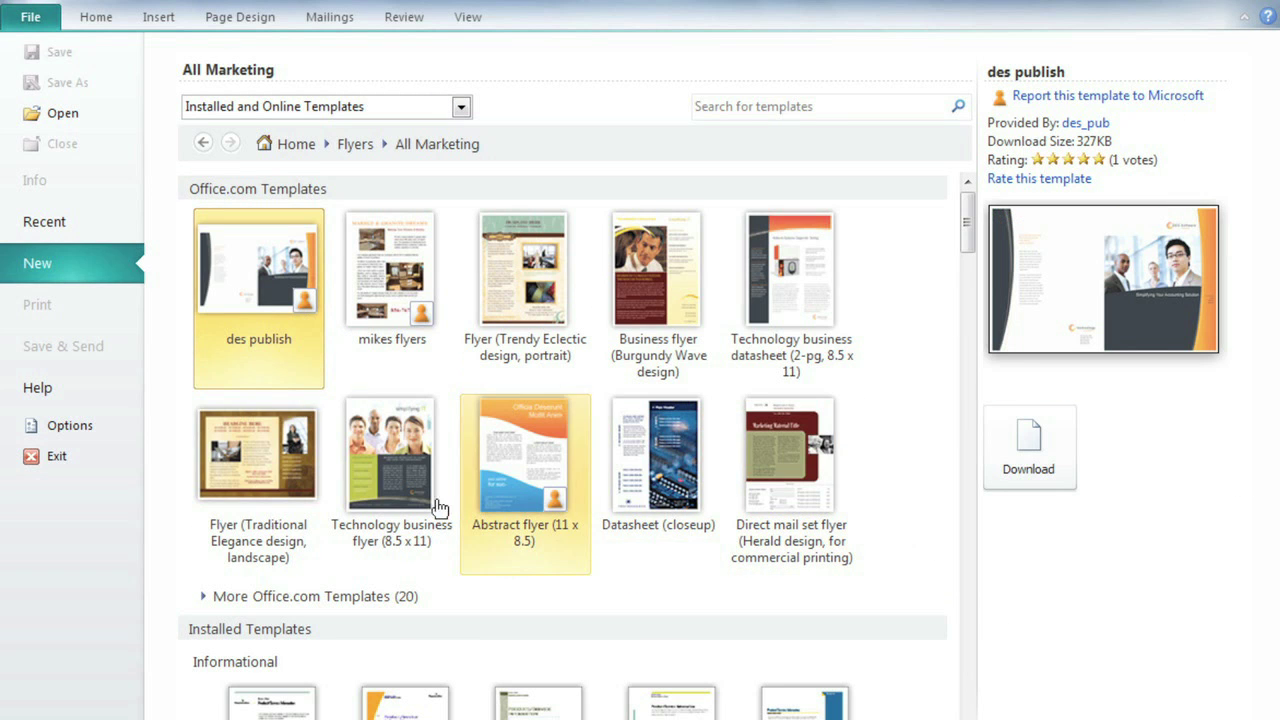
click(284, 508)
click(375, 507)
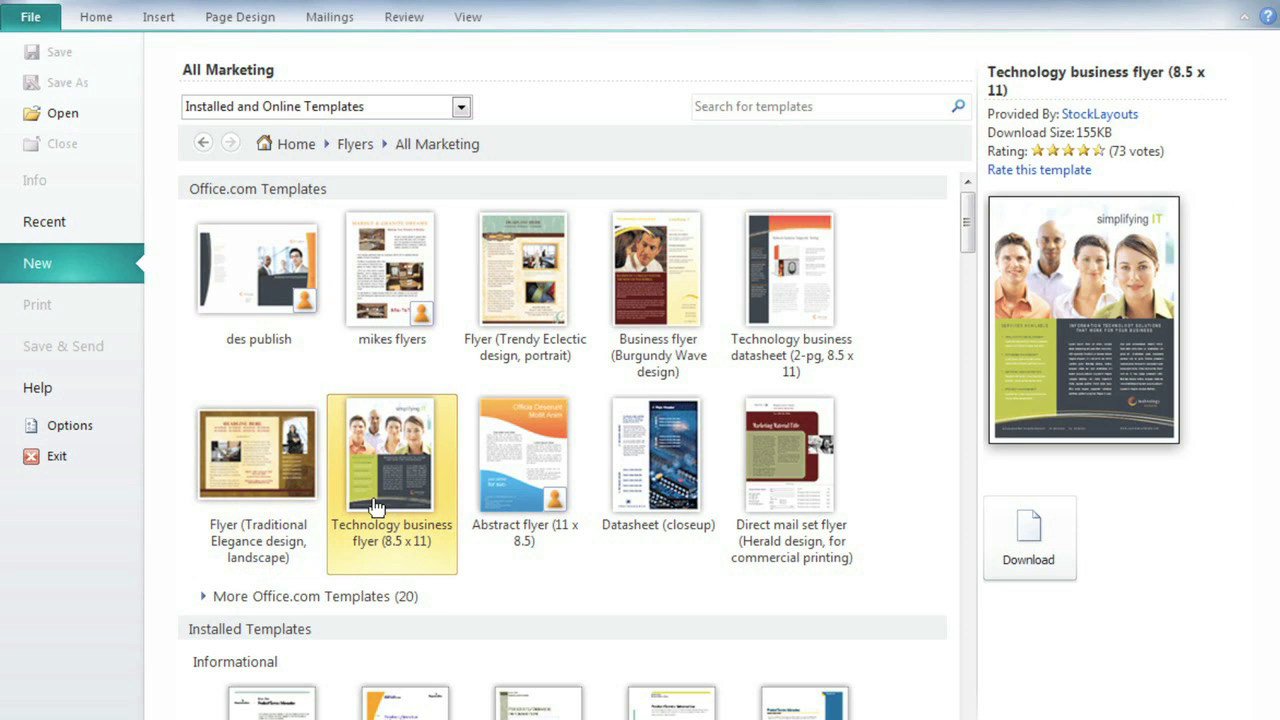
click(513, 505)
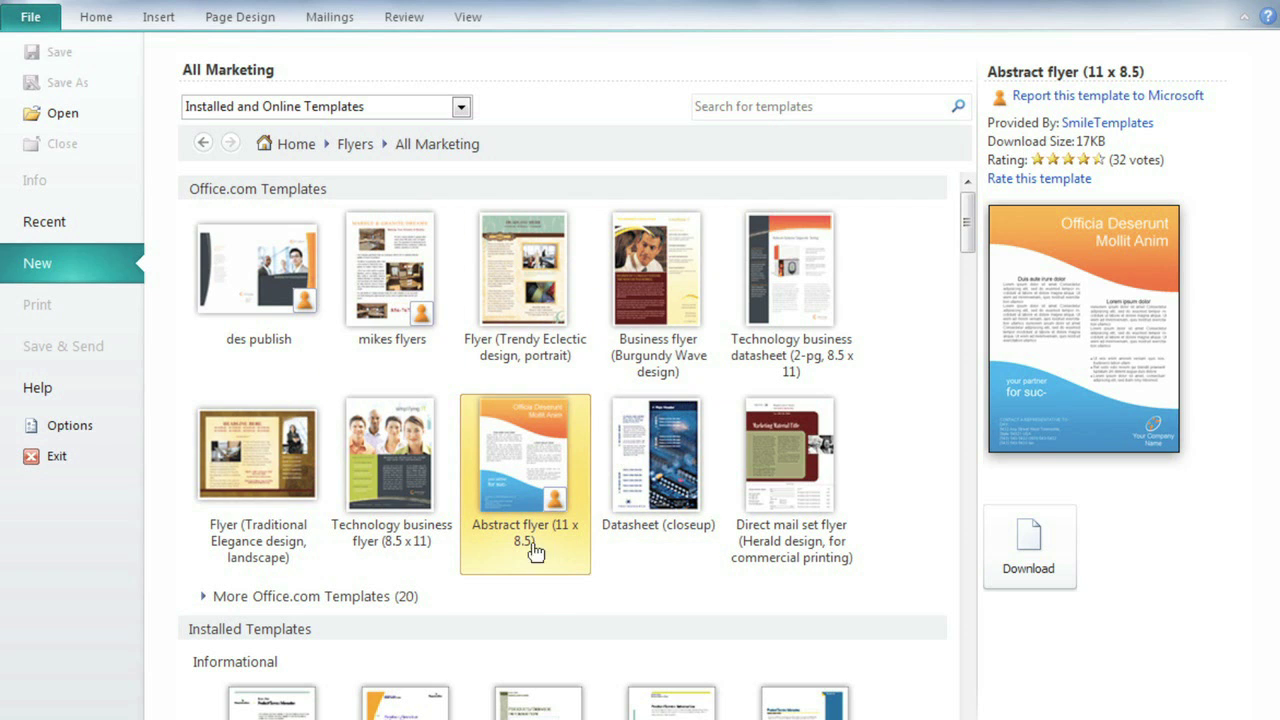
click(535, 708)
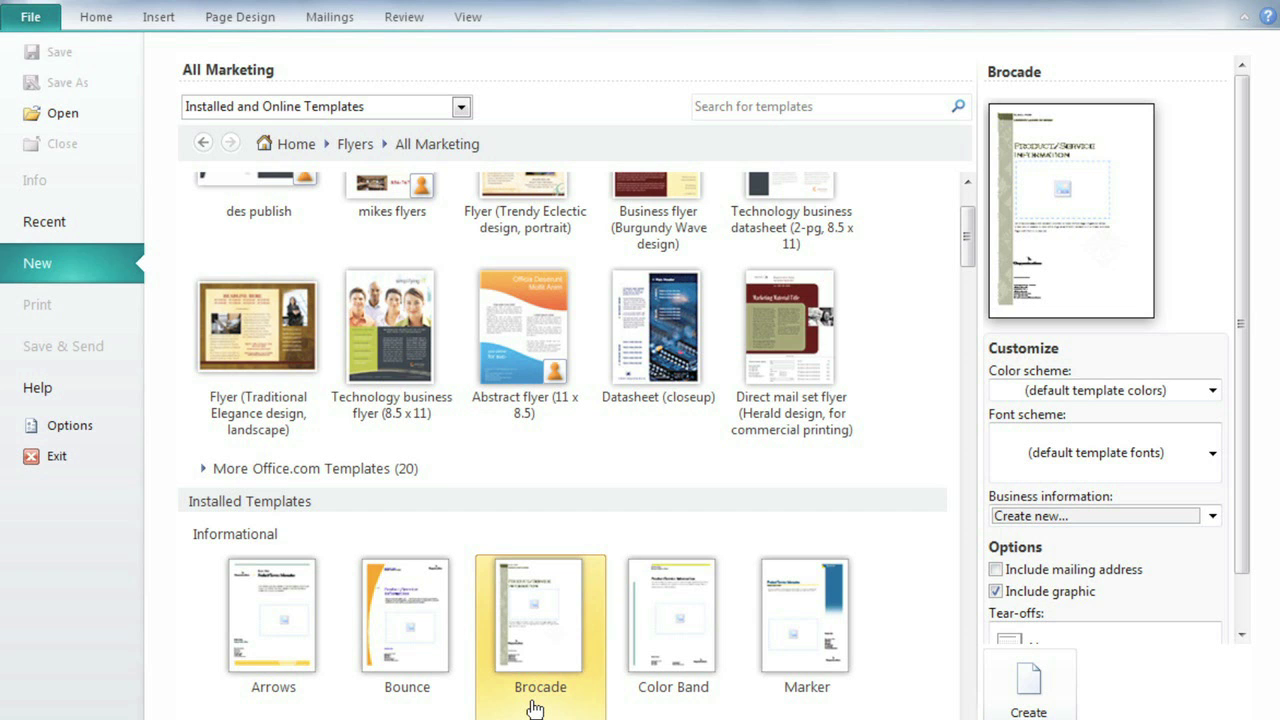
Step: Give the Brocade flyer the Bluebird colour scheme and Breve font scheme
click(1127, 392)
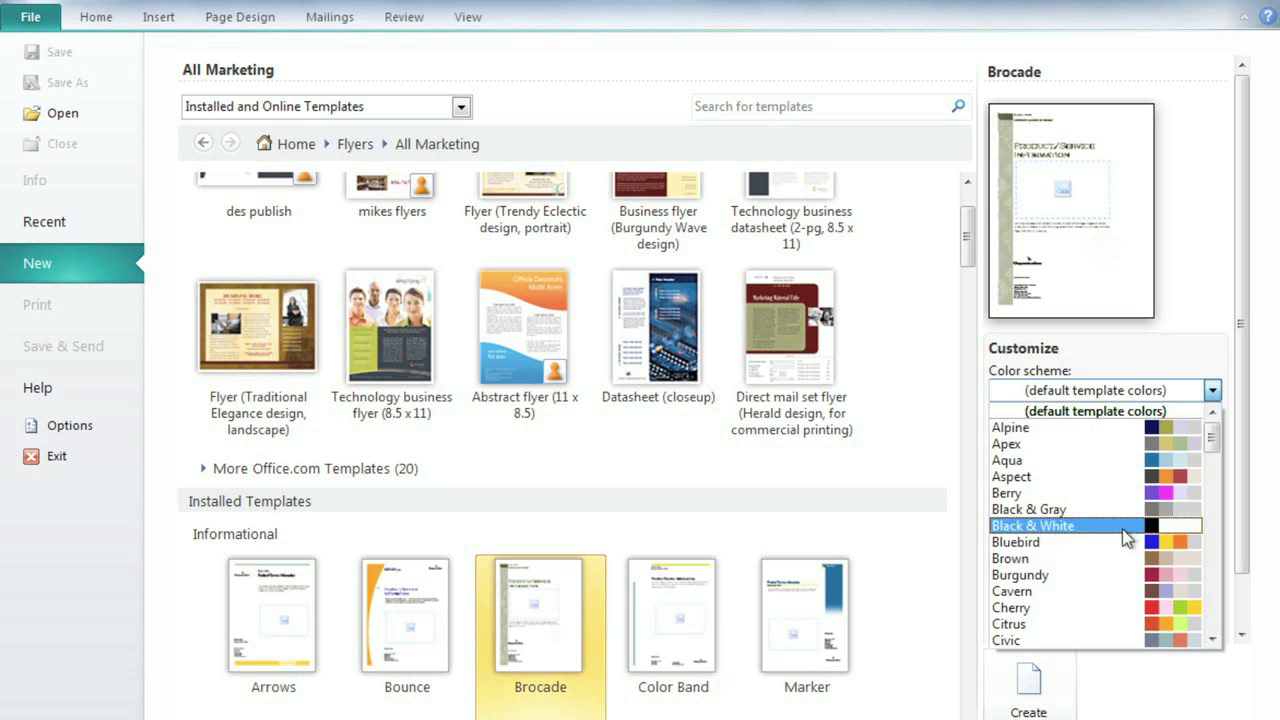
click(1122, 541)
click(1213, 455)
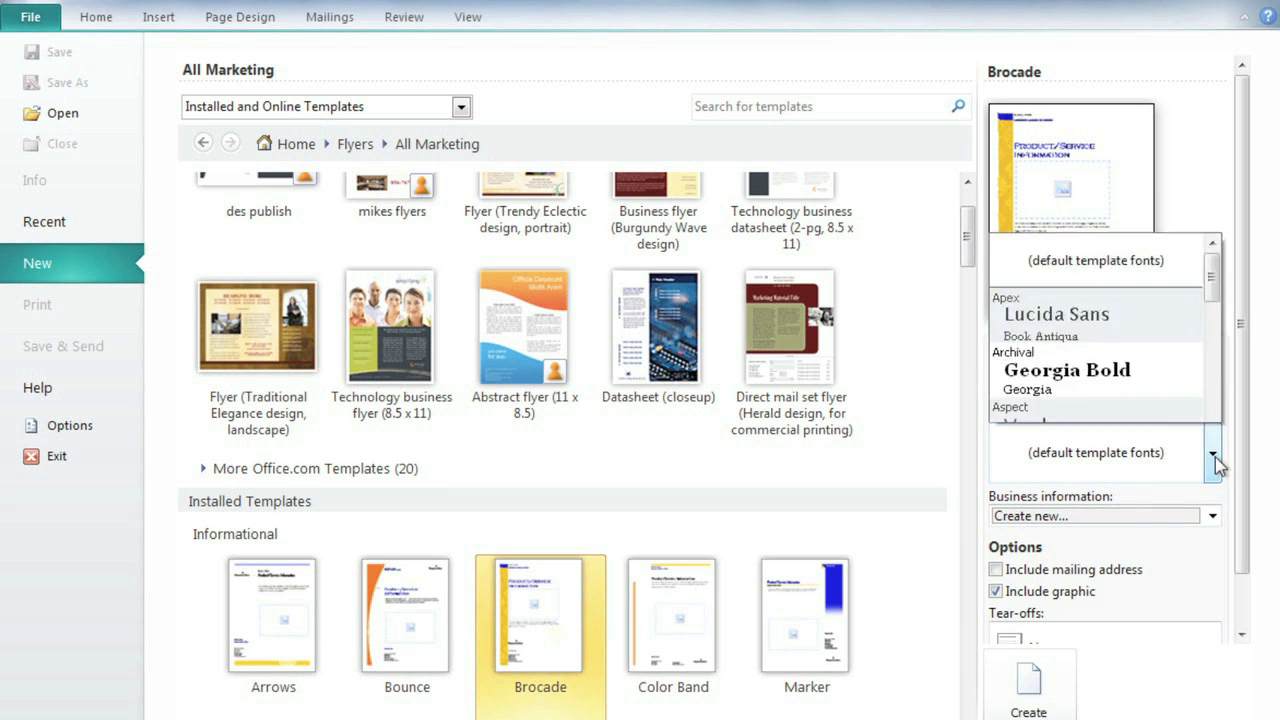
click(1178, 372)
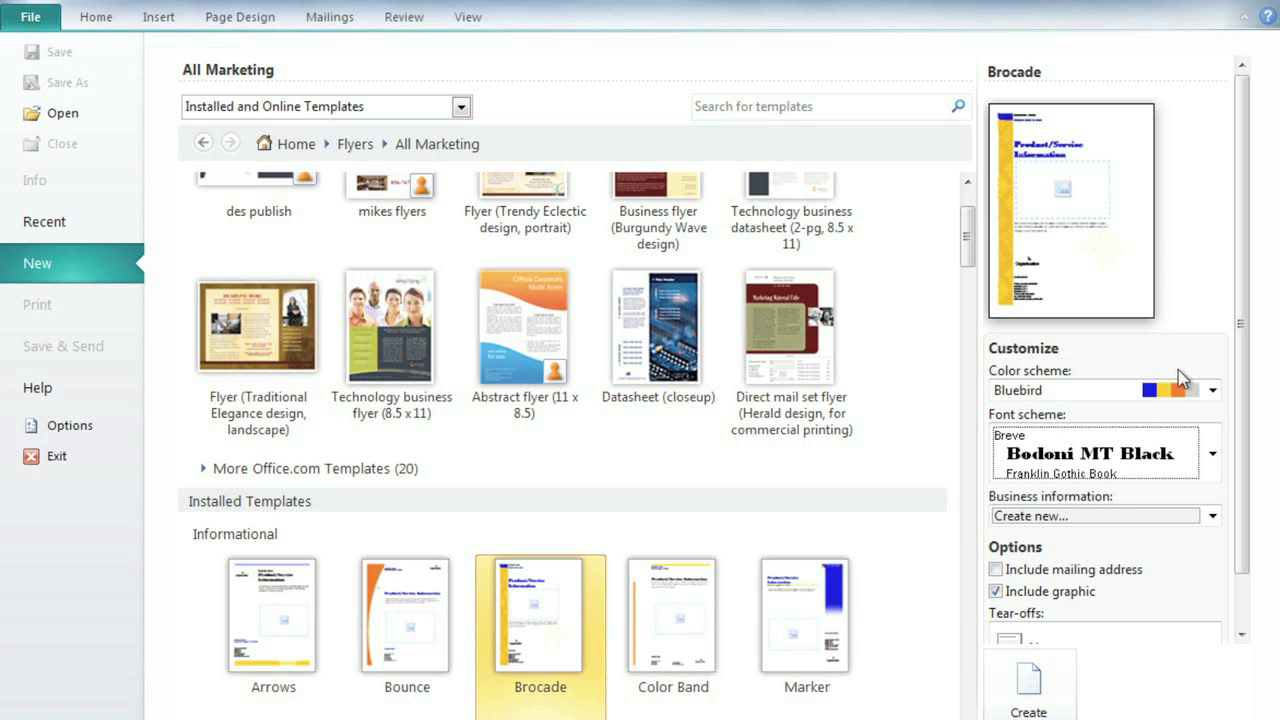
Step: Download the Office.com Business flyer with tear-off tabs (Civic design) as a new publication
click(424, 472)
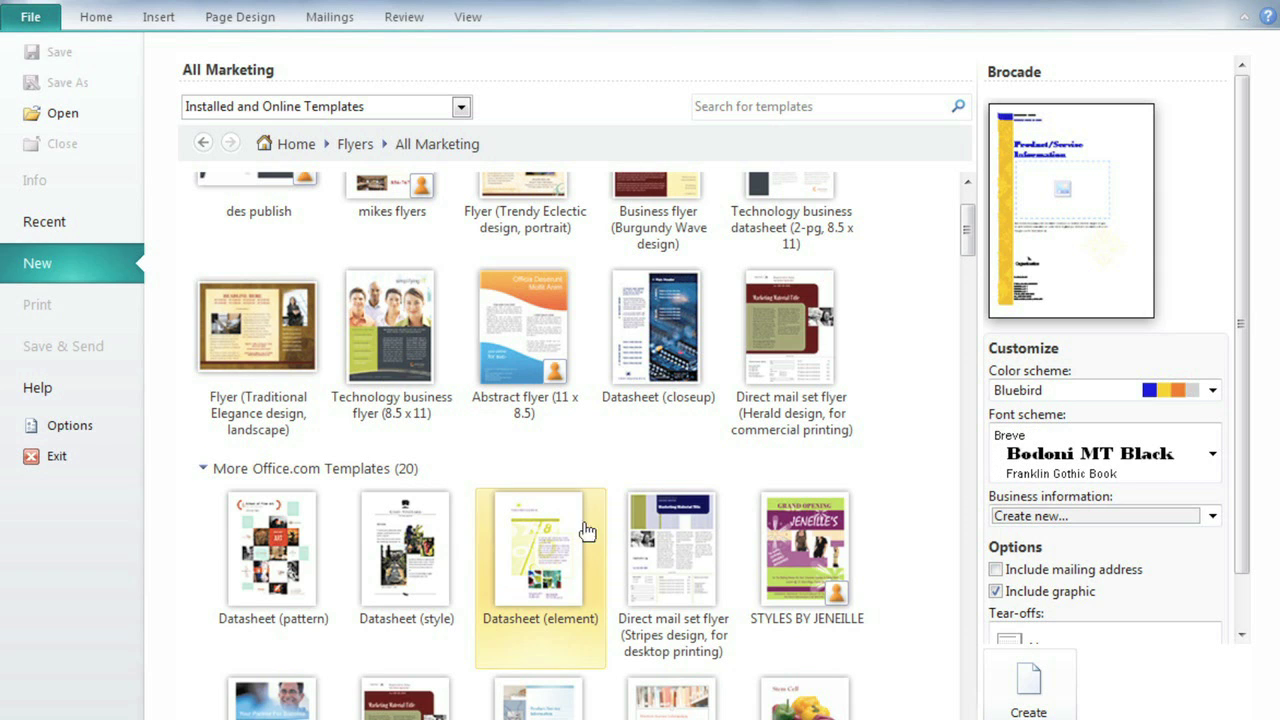
click(812, 622)
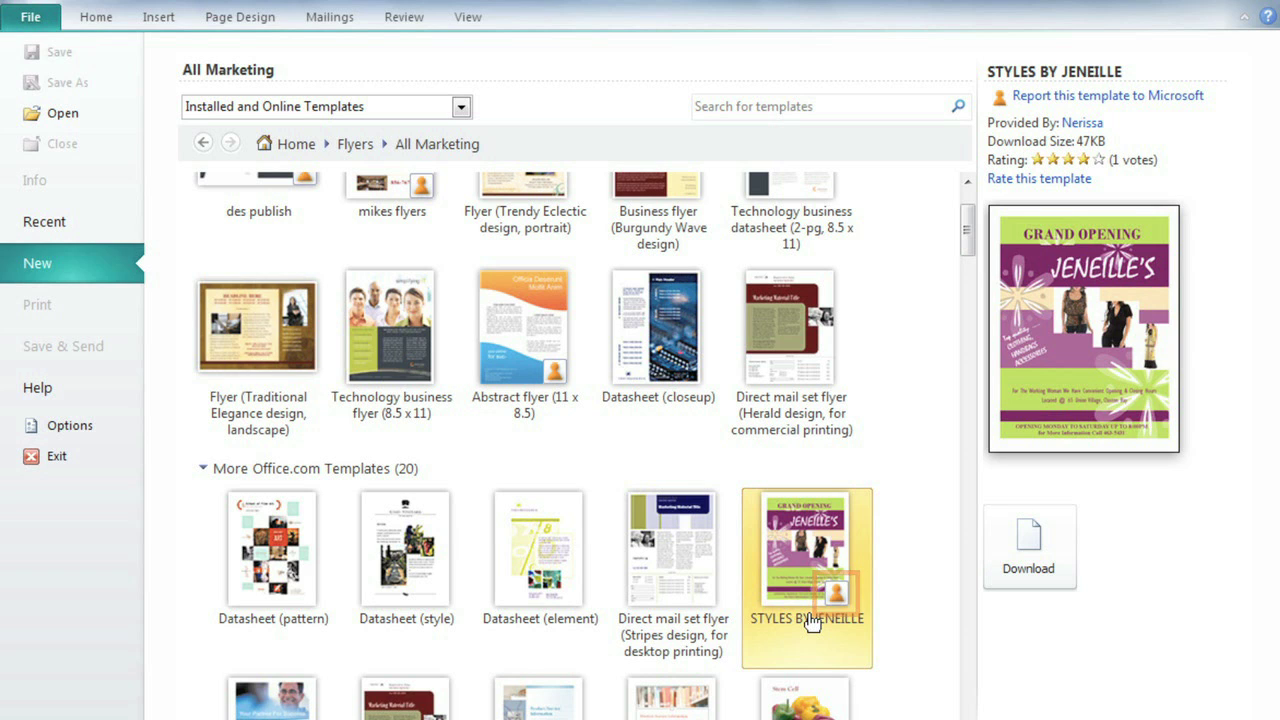
click(698, 698)
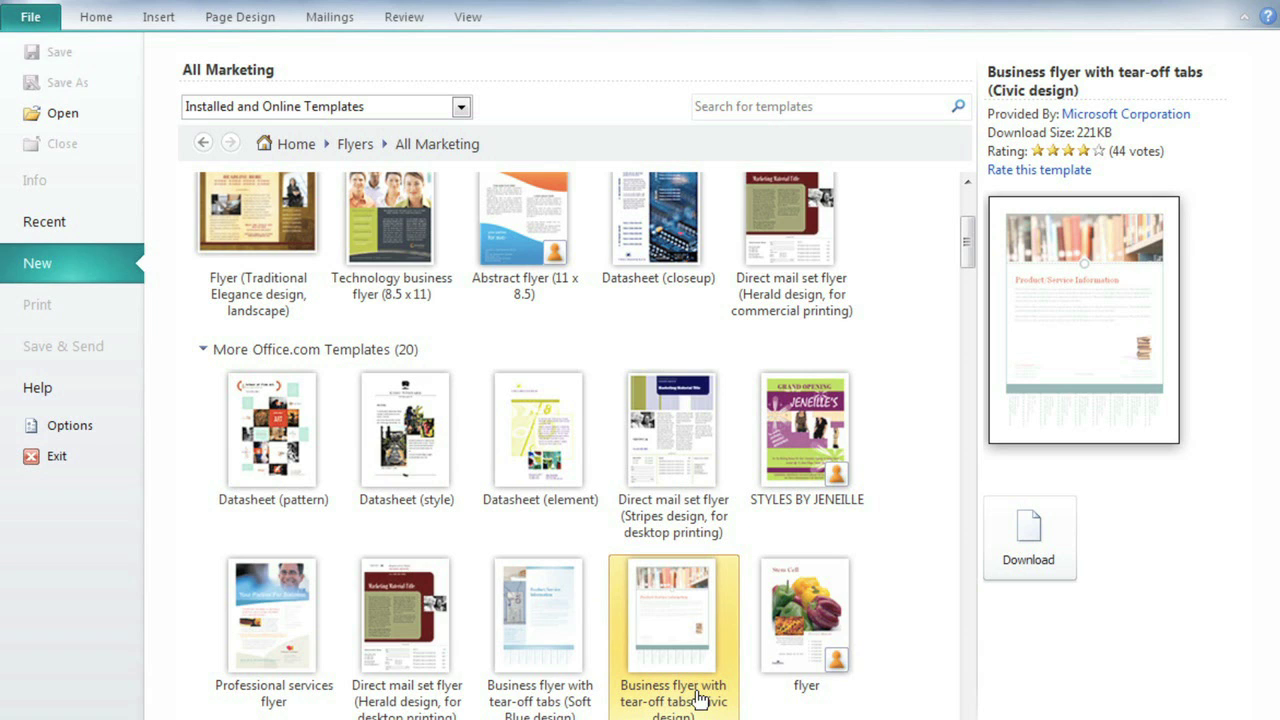
click(1032, 584)
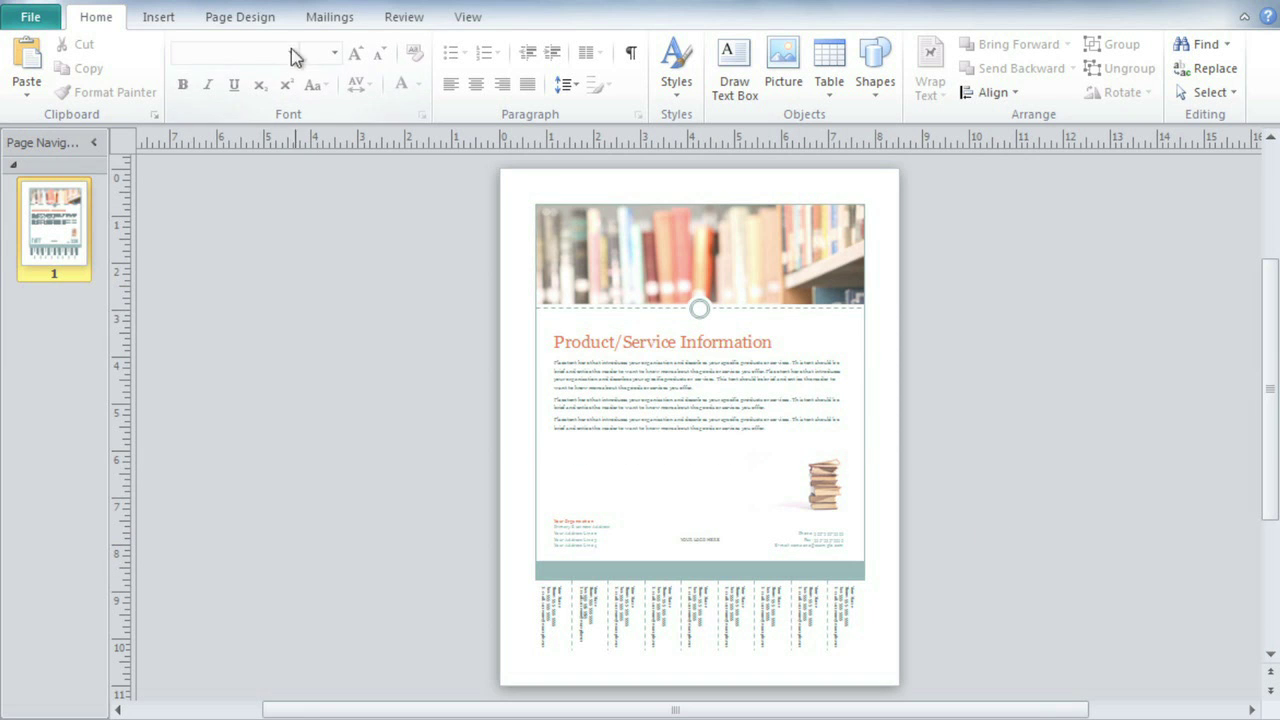
Step: Show the Civic flyer's Page Design settings with its colour schemes
click(265, 24)
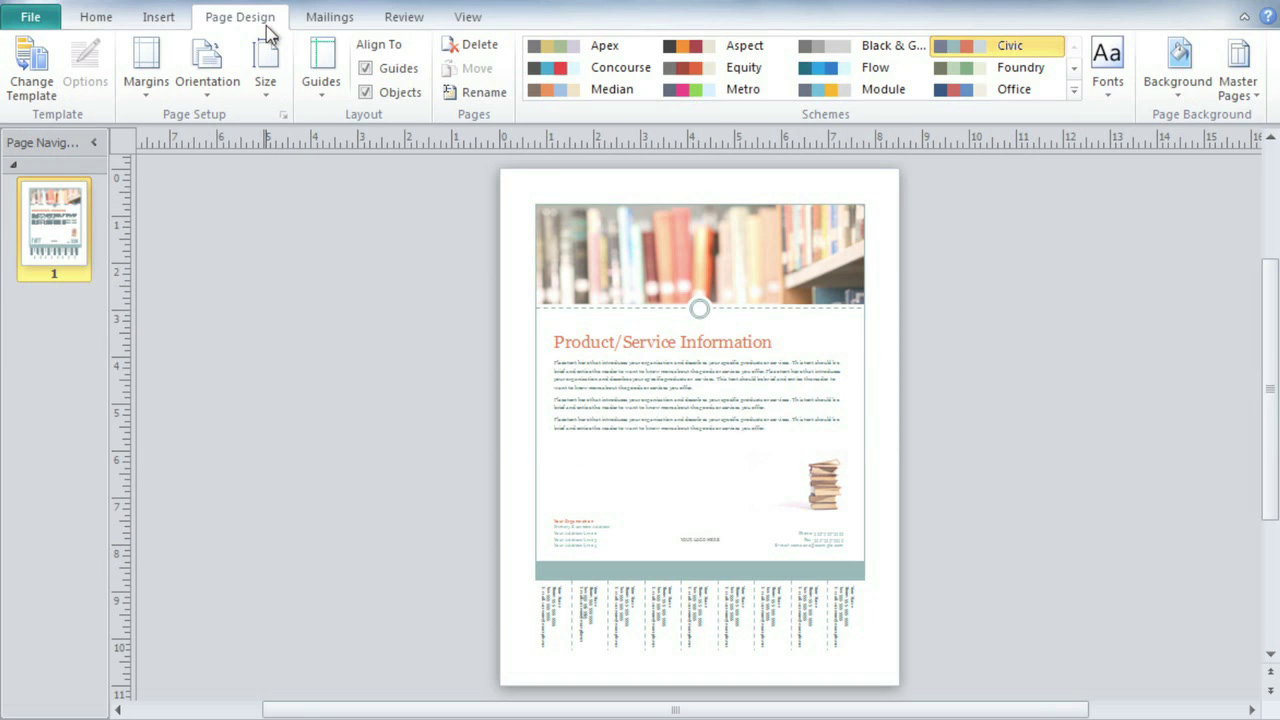
Step: Set the page to B5 size with no margins and landscape orientation
click(266, 64)
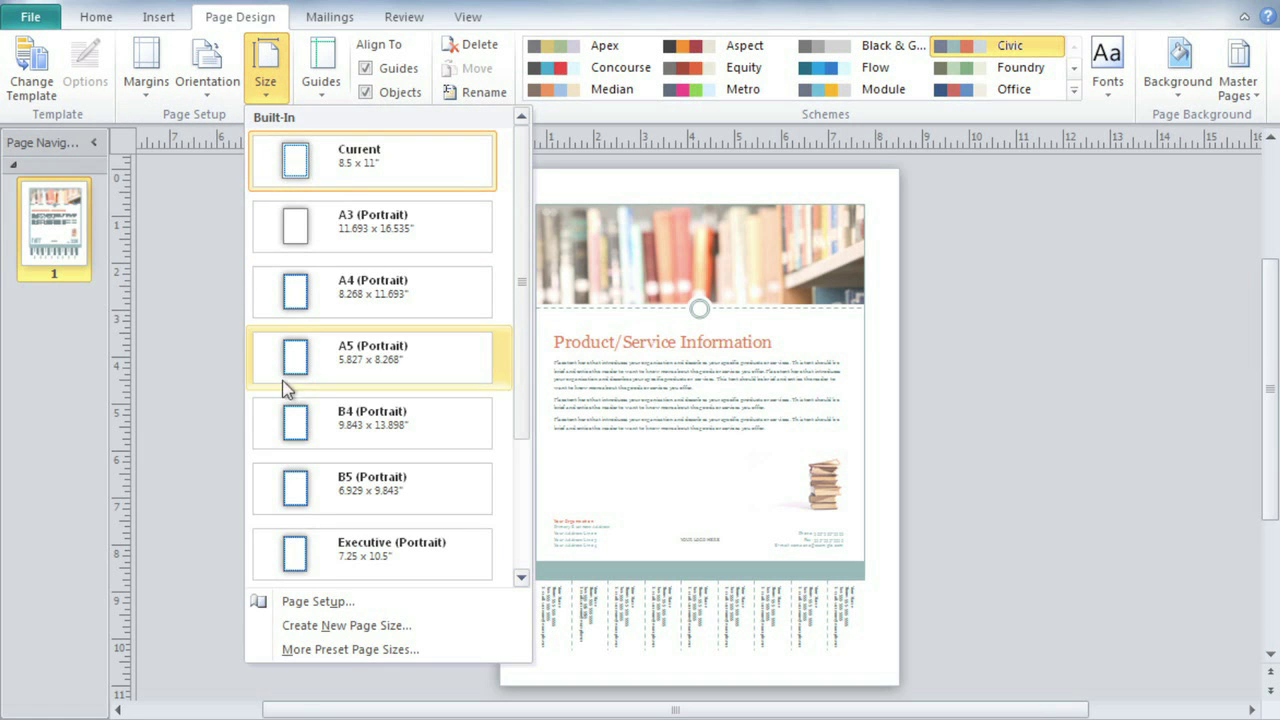
click(283, 478)
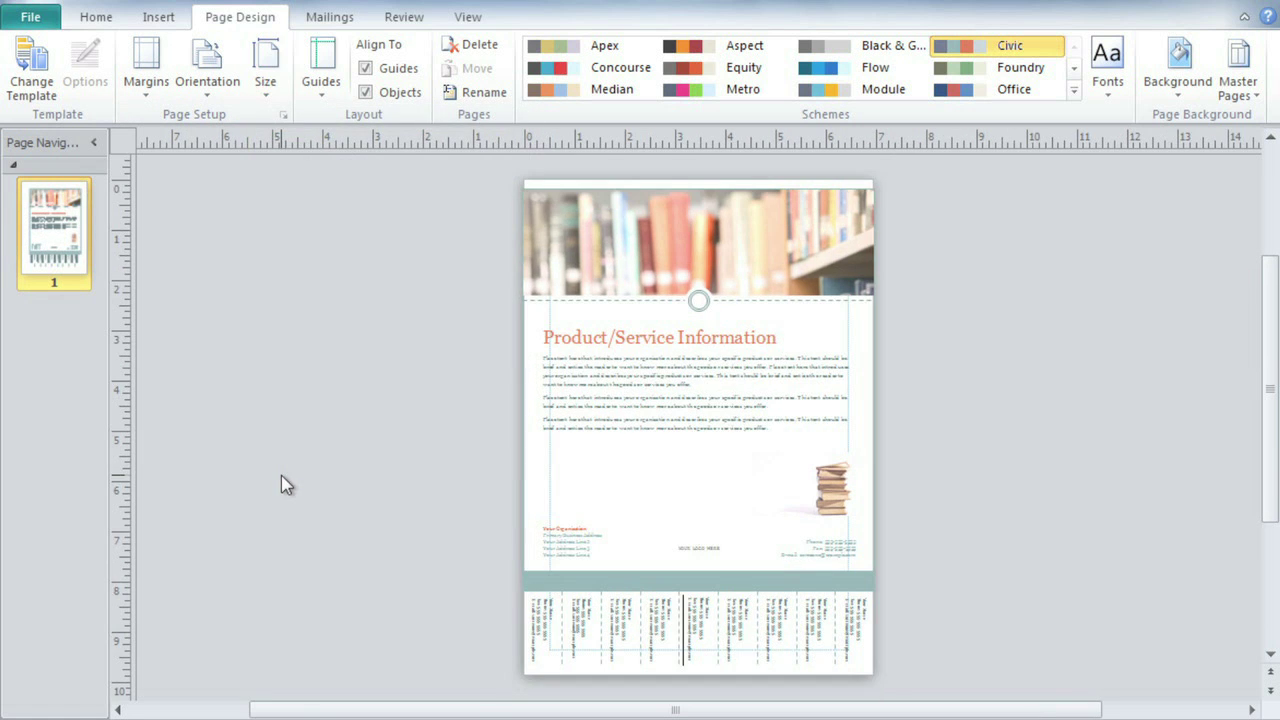
click(150, 88)
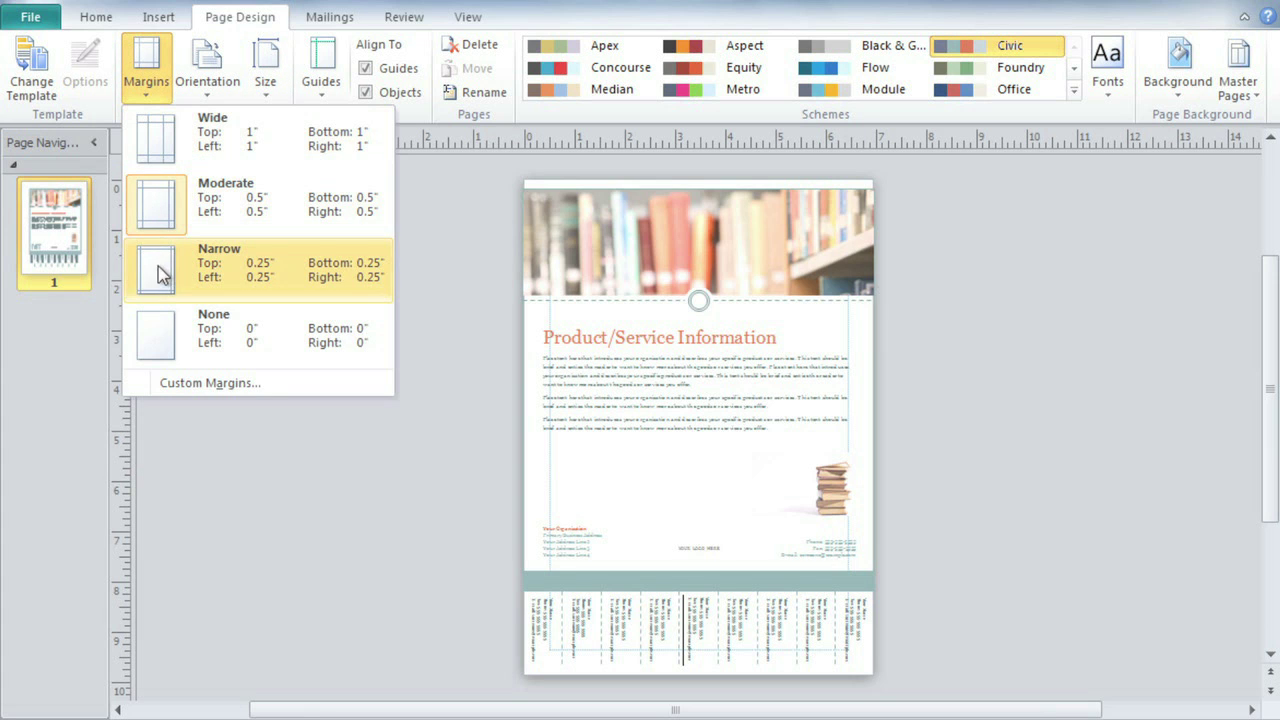
click(161, 320)
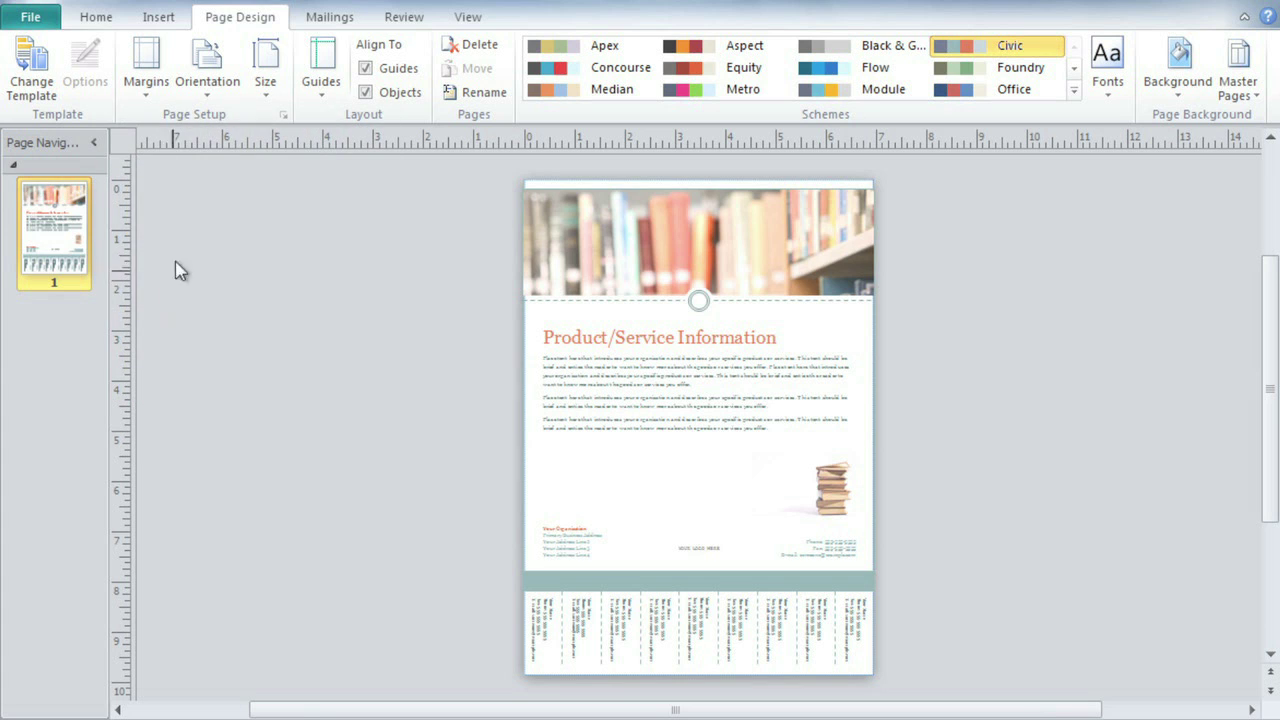
click(203, 97)
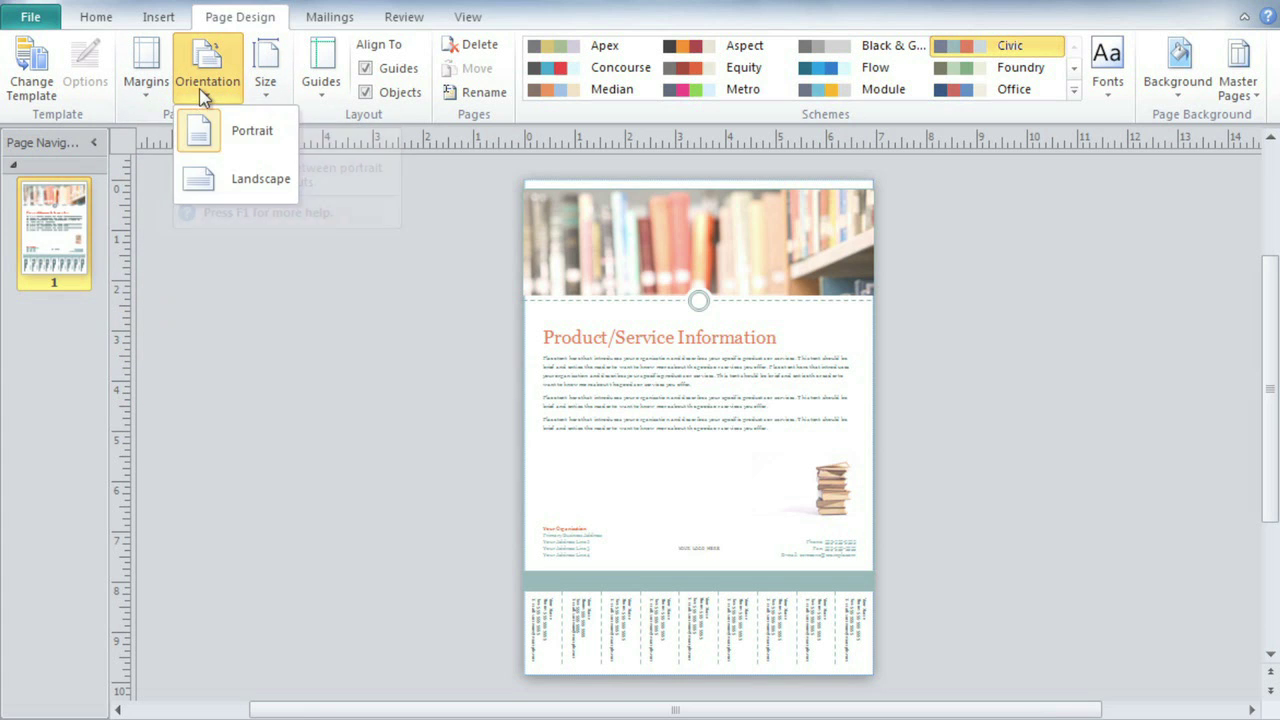
click(205, 181)
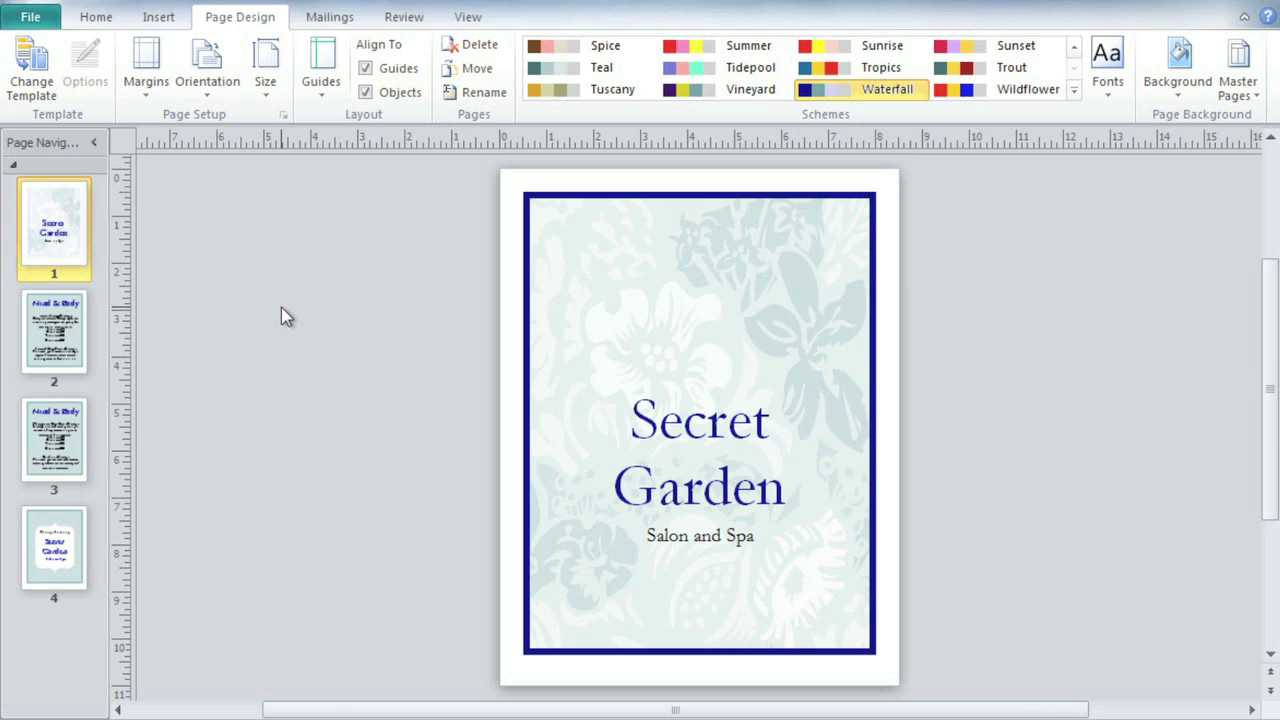
Step: List the templates available for redesigning the Secret Garden publication
click(44, 86)
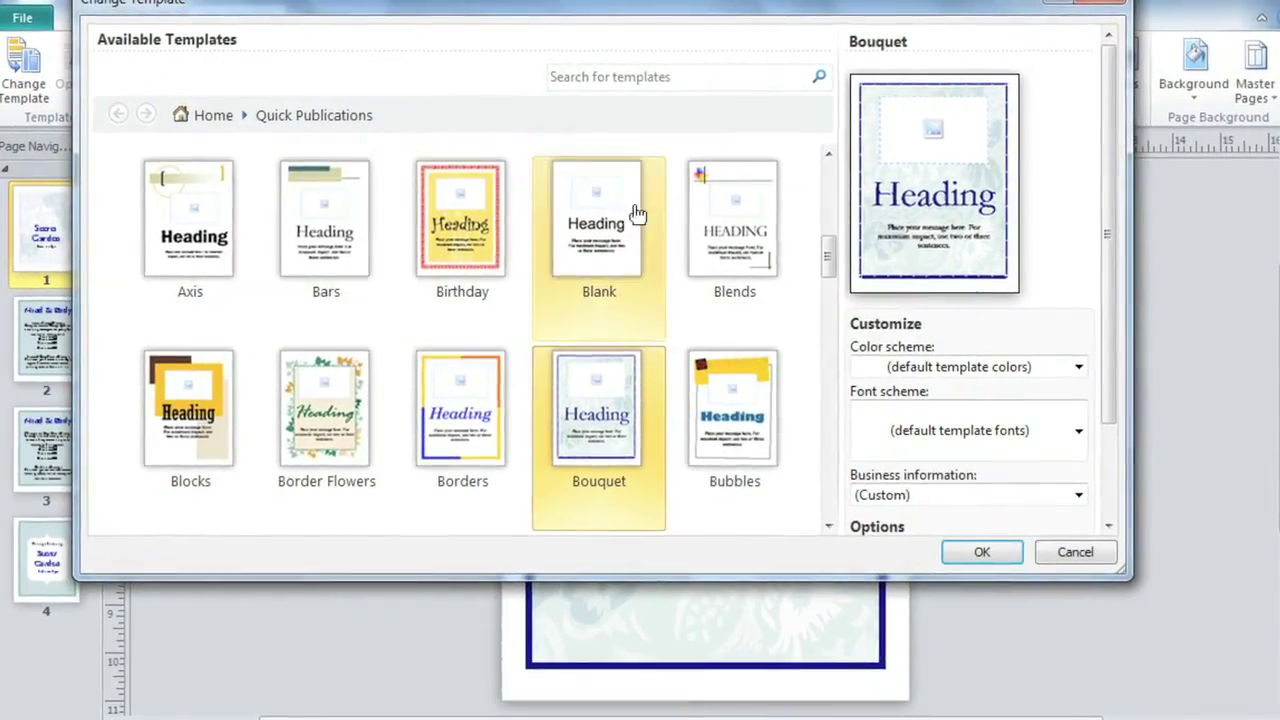
Step: Apply the Brocade template to the current Secret Garden publication
scroll(837, 200, up, 10)
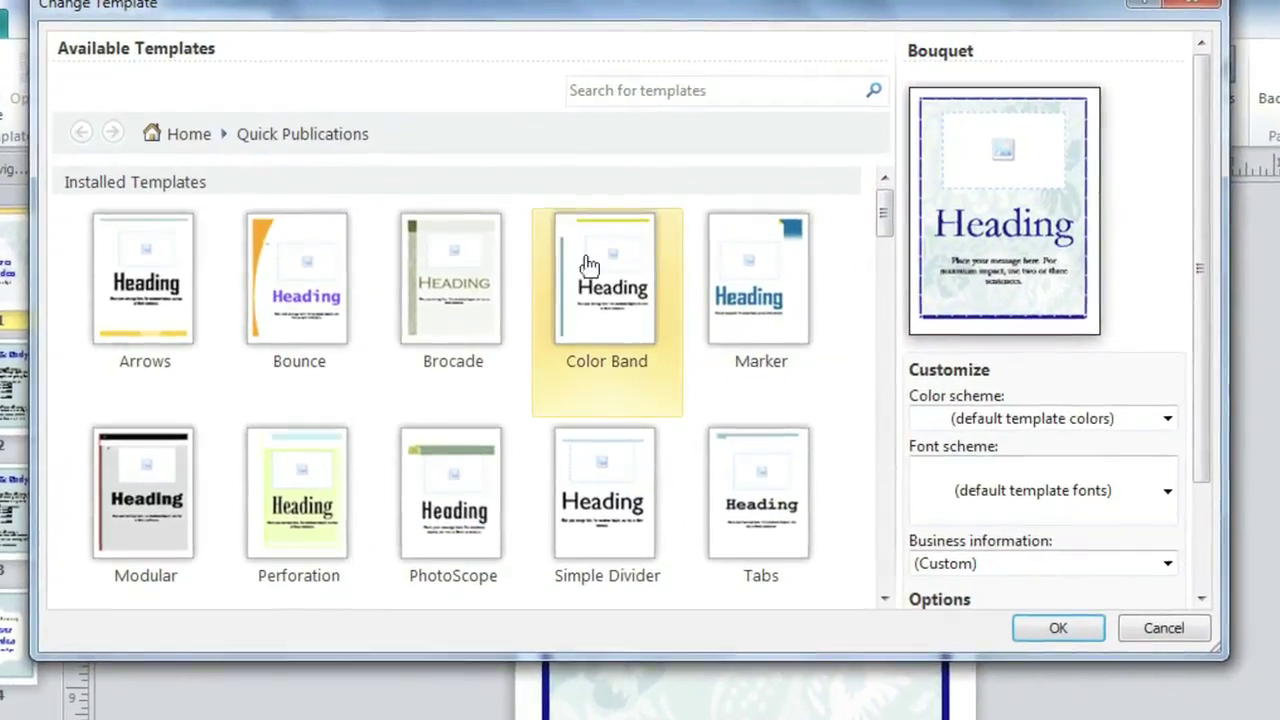
click(478, 283)
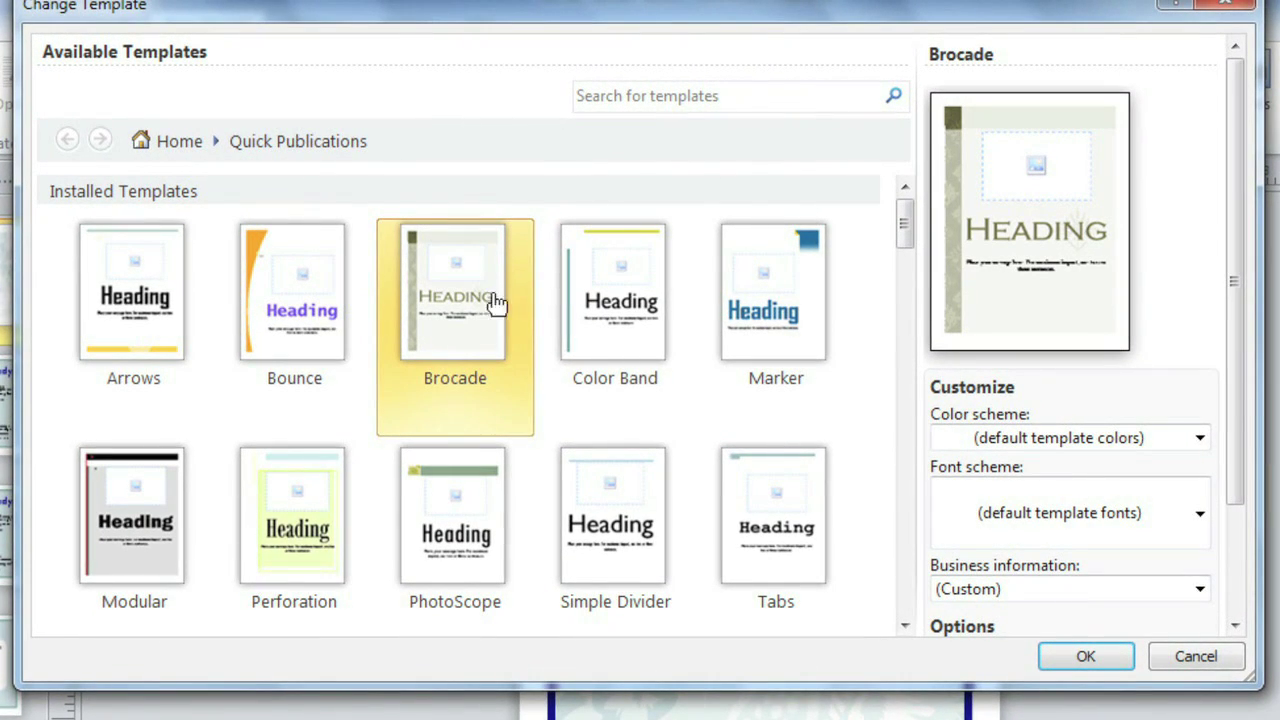
click(1066, 659)
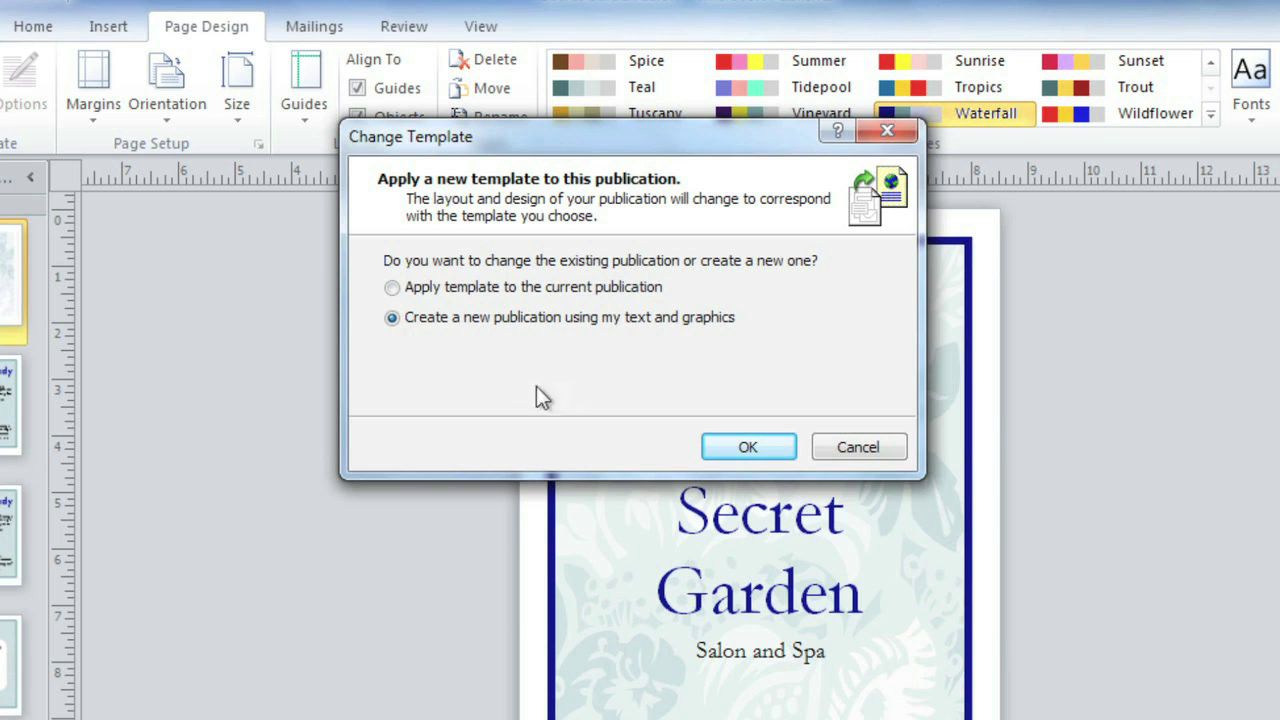
click(392, 288)
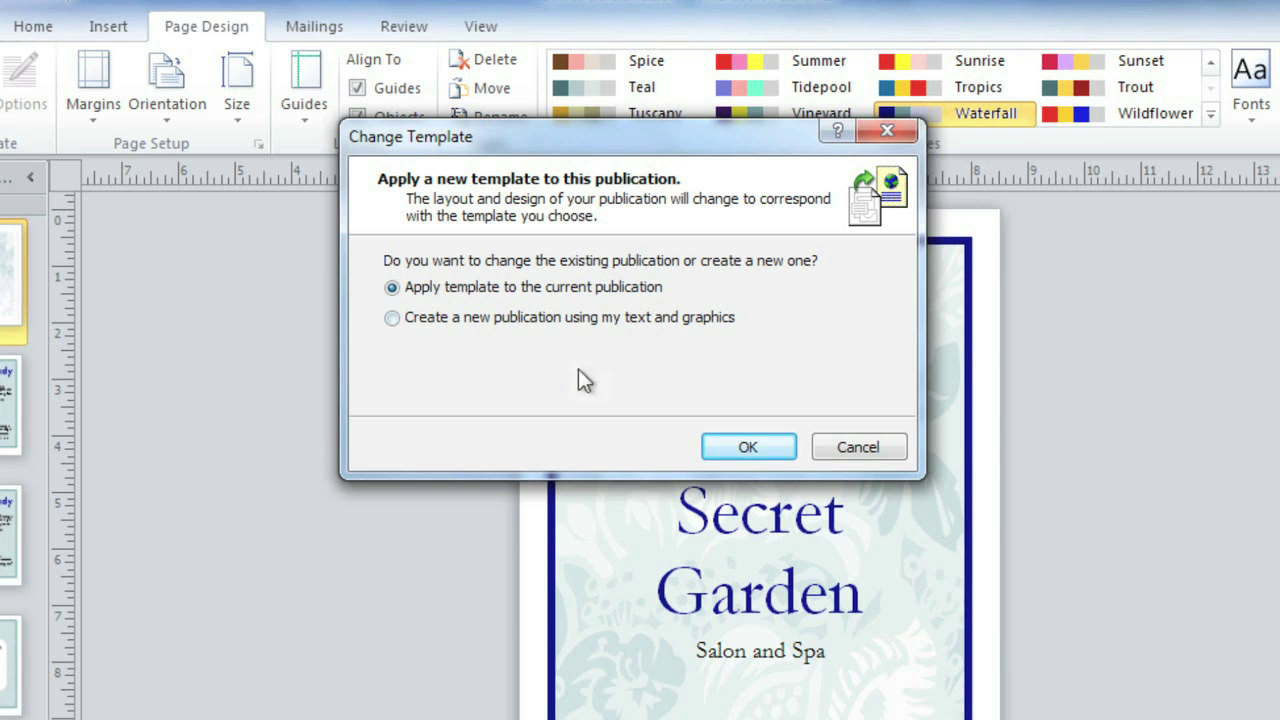
click(749, 450)
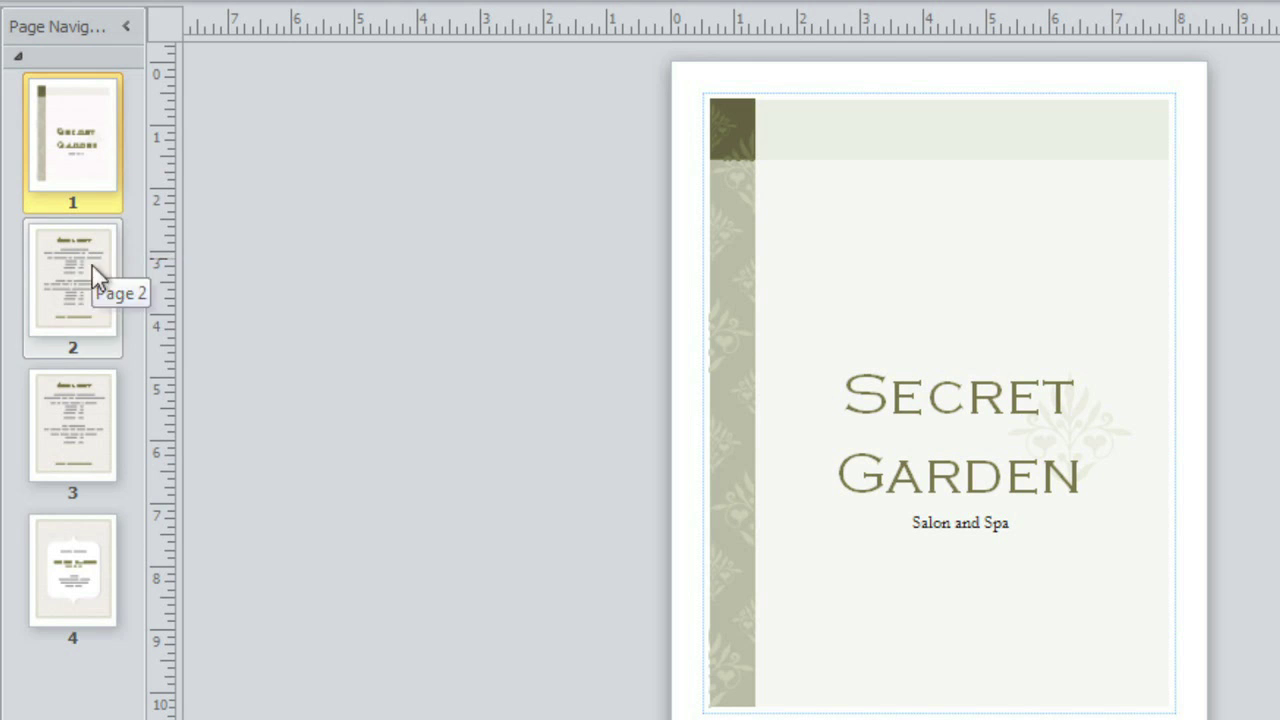
Step: Delete page 3, the Mind & Body massage page, confirming despite its content
right_click(86, 408)
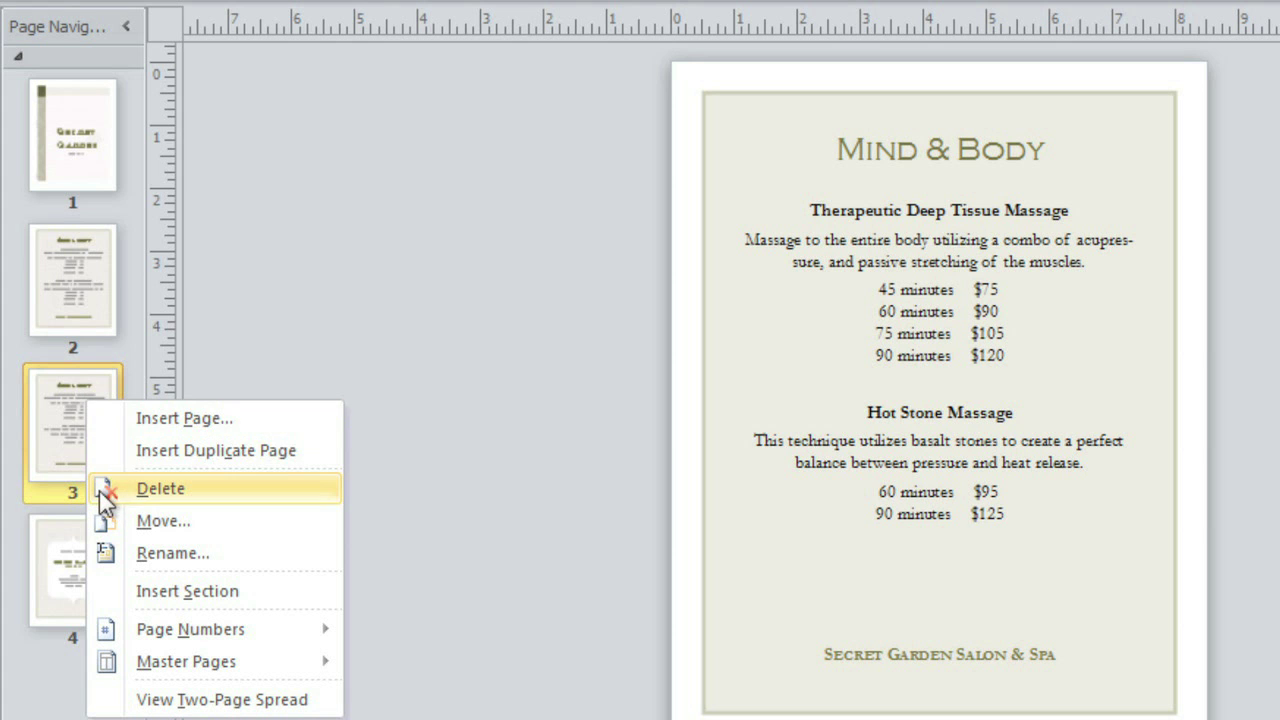
click(105, 495)
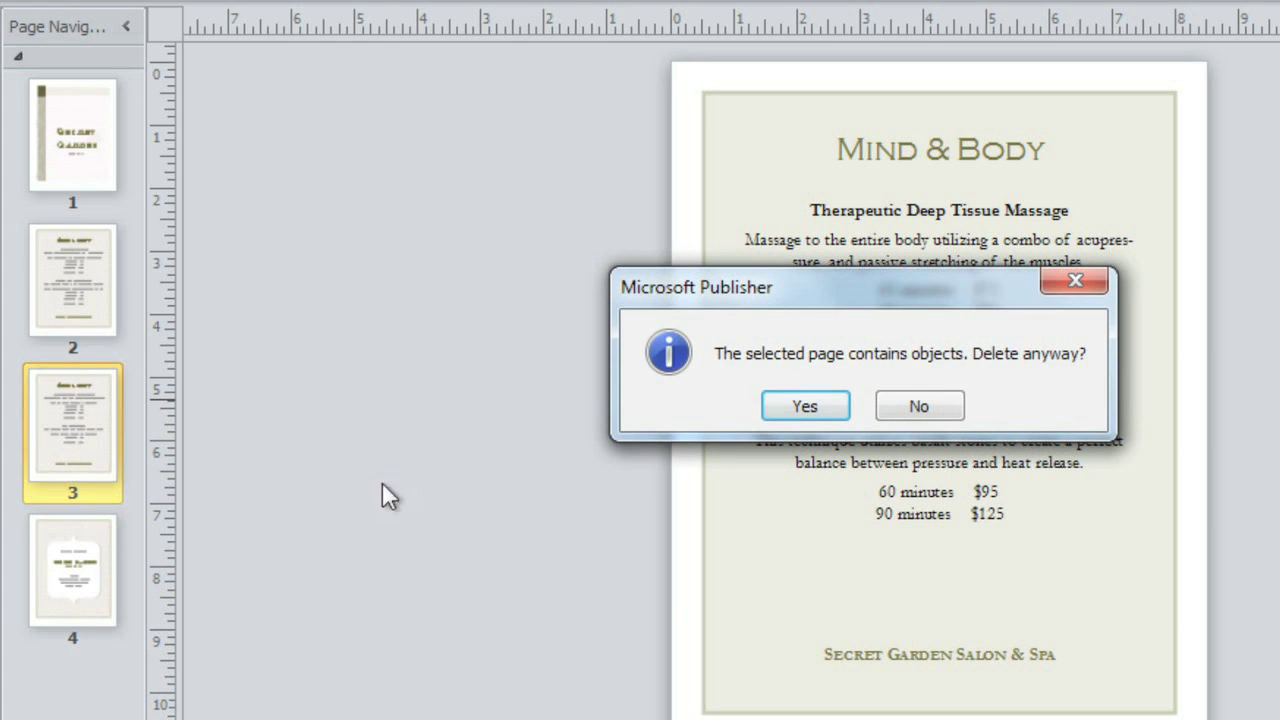
click(777, 406)
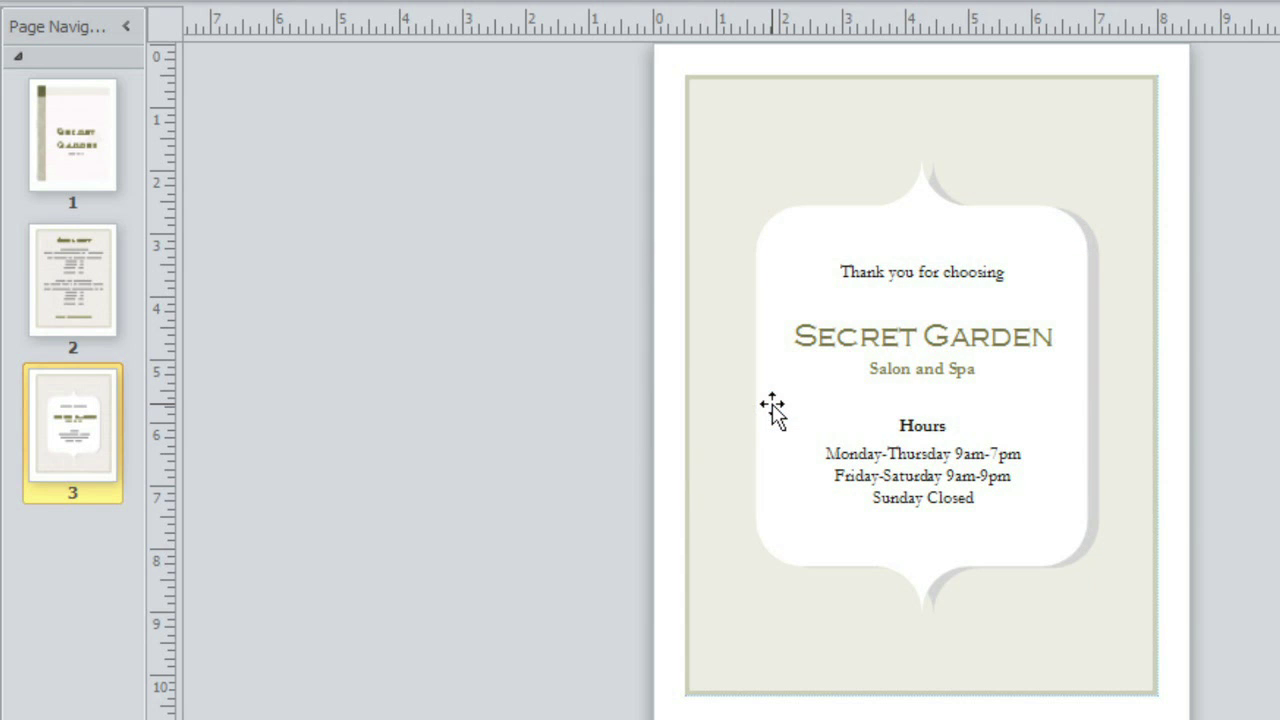
Step: Insert one blank page after page 2 from Page Navigation
right_click(77, 282)
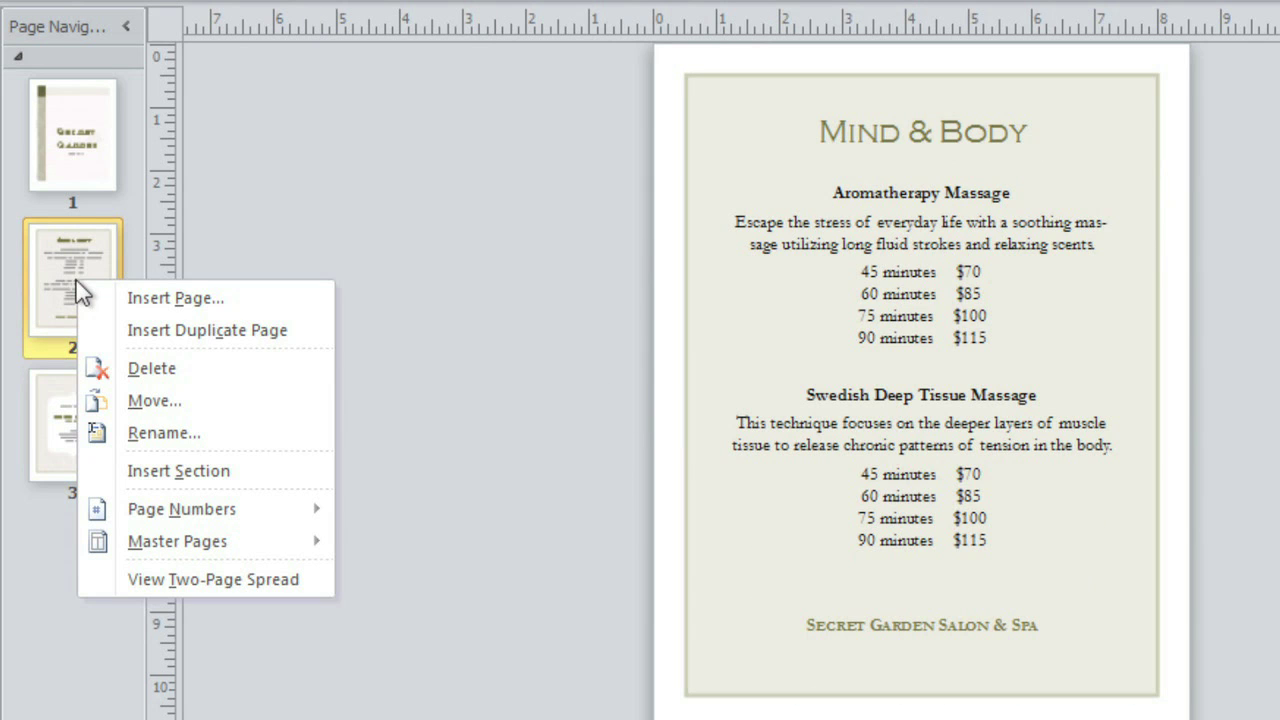
click(96, 318)
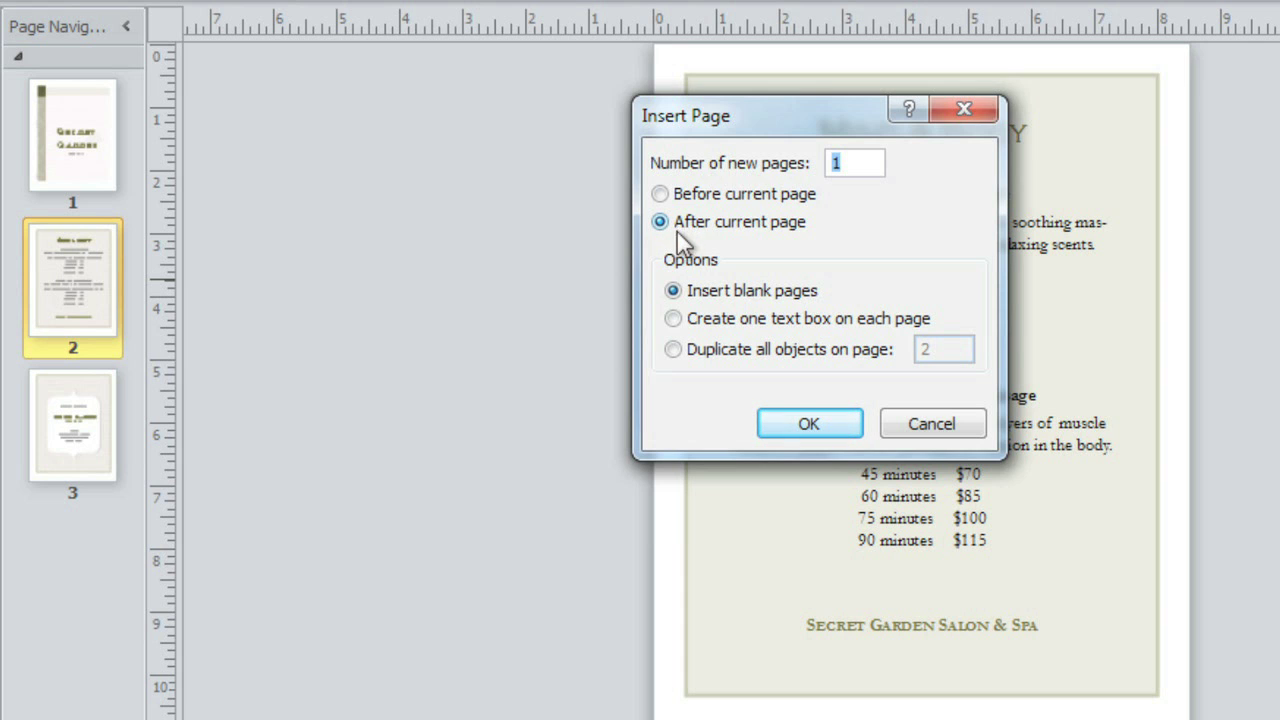
click(790, 423)
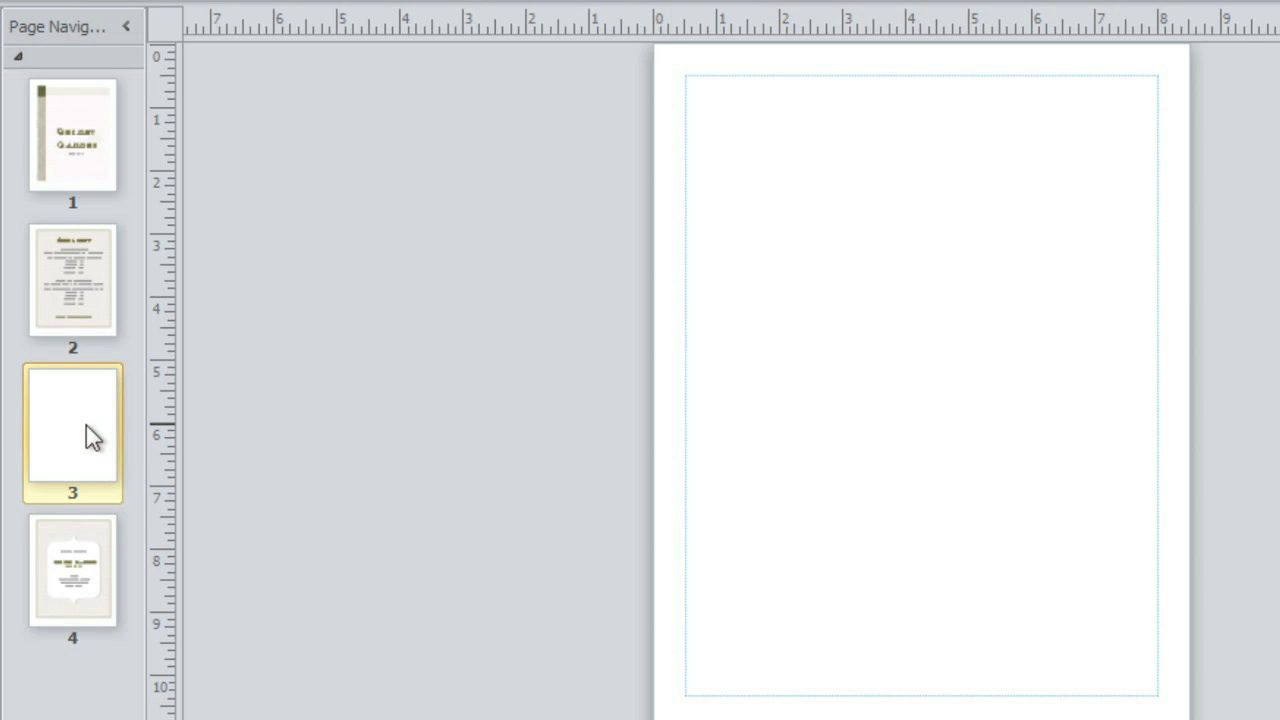
Step: Drag the blank page 3 thumbnail to the end, after the Thank you and Hours page
drag(86, 437, 86, 674)
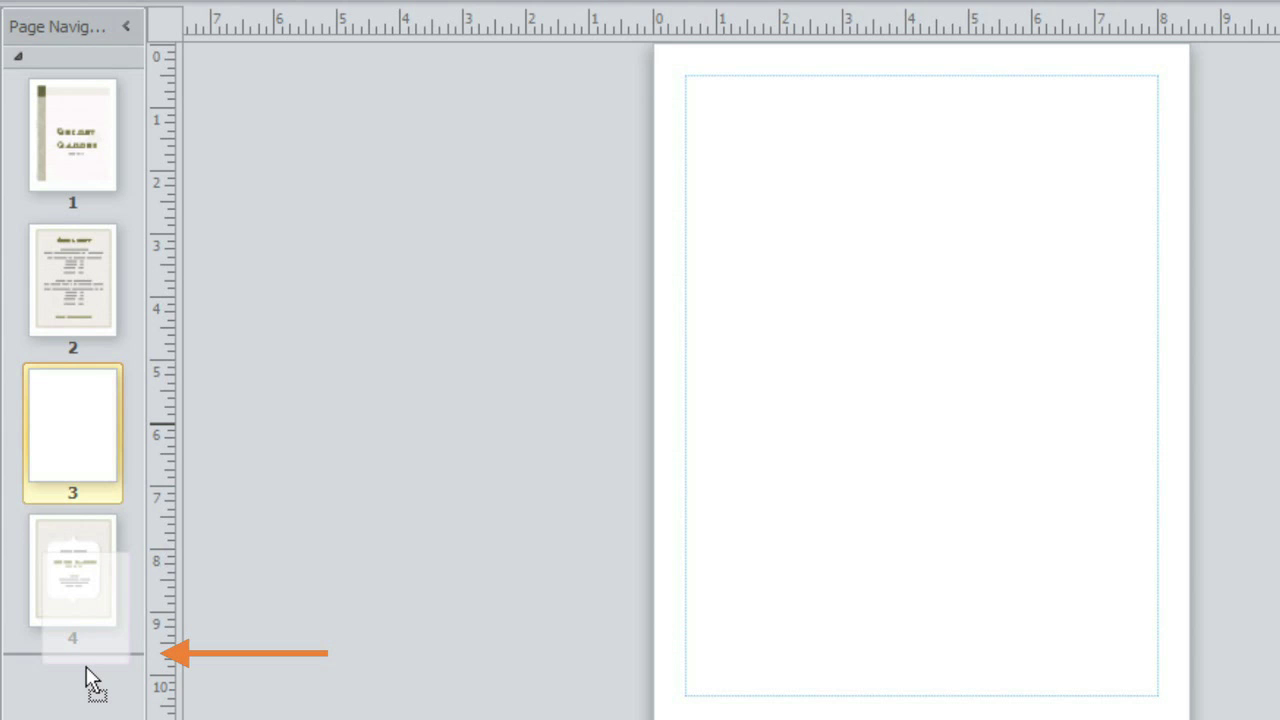
drag(86, 668, 85, 666)
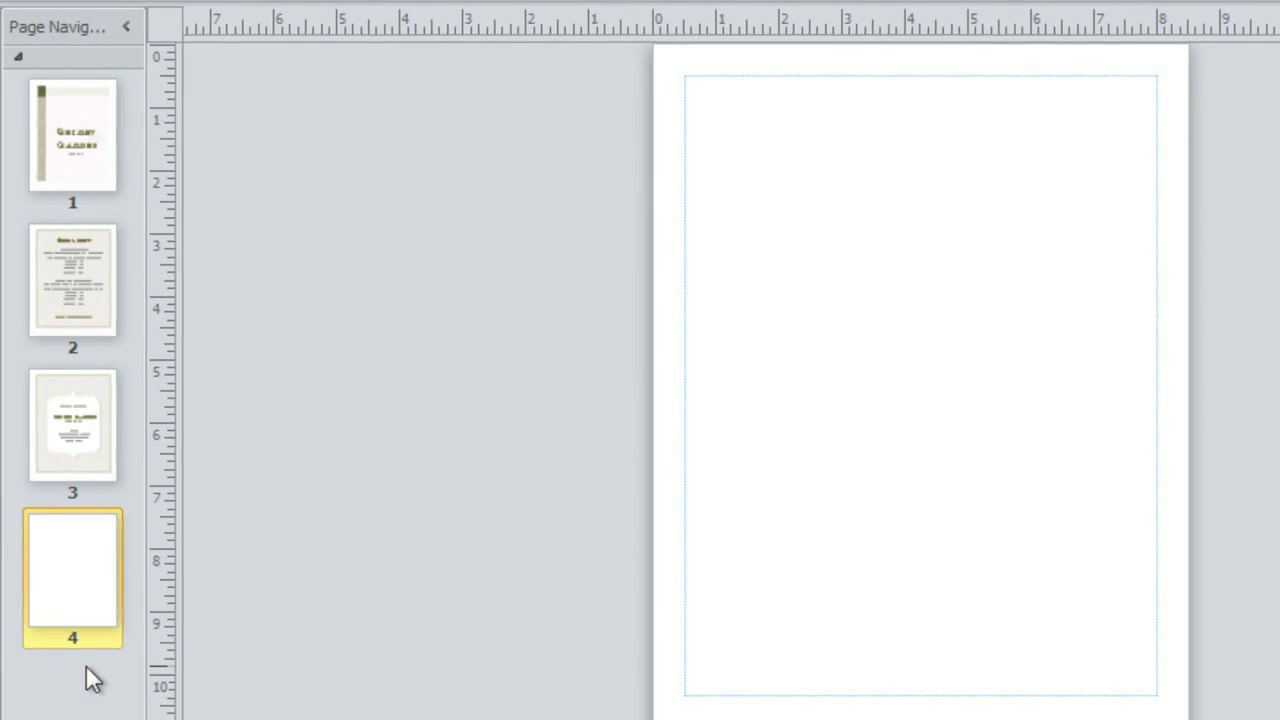